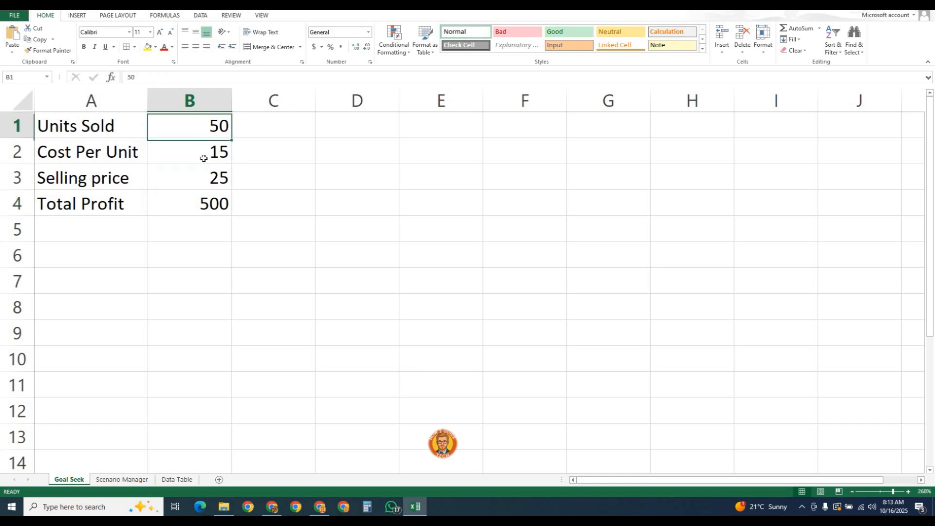
Examine the units sold, cost and selling price inputs, and the Total Profit formula in B4 that depends on them.
click(206, 152)
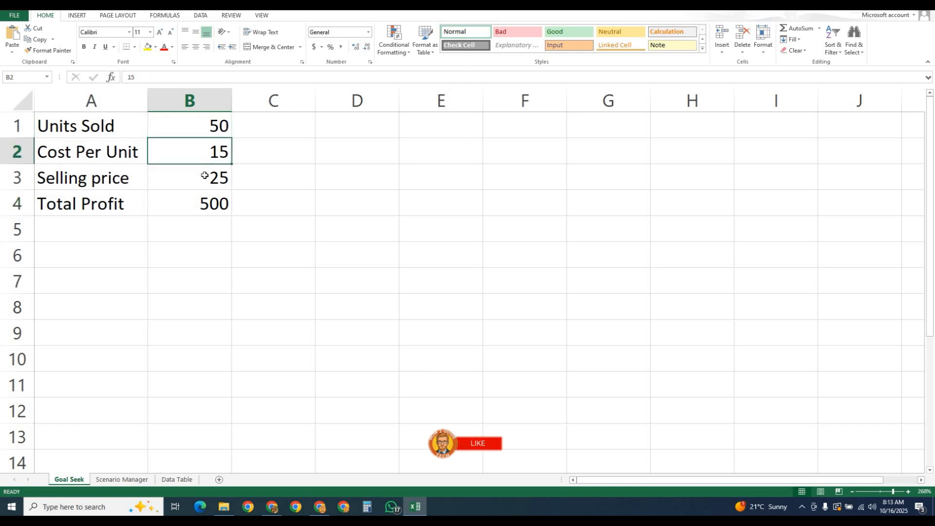
click(204, 176)
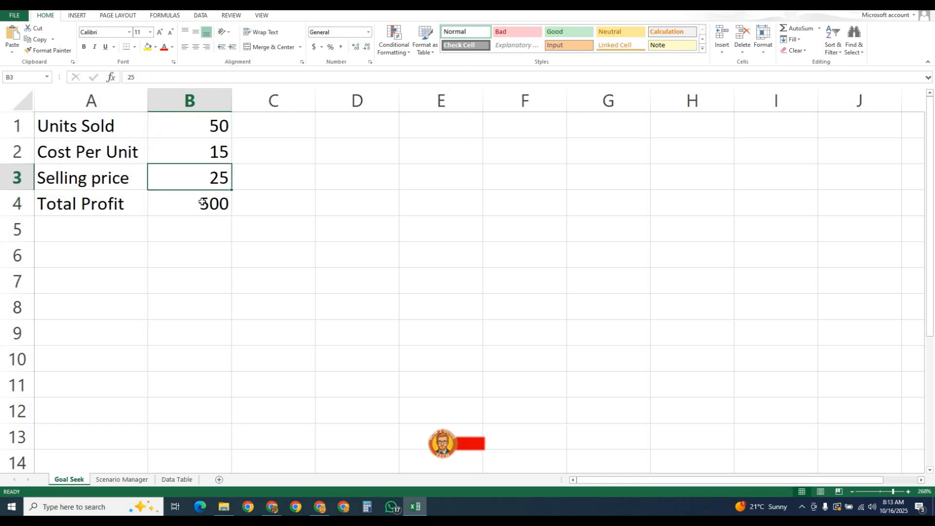
click(202, 202)
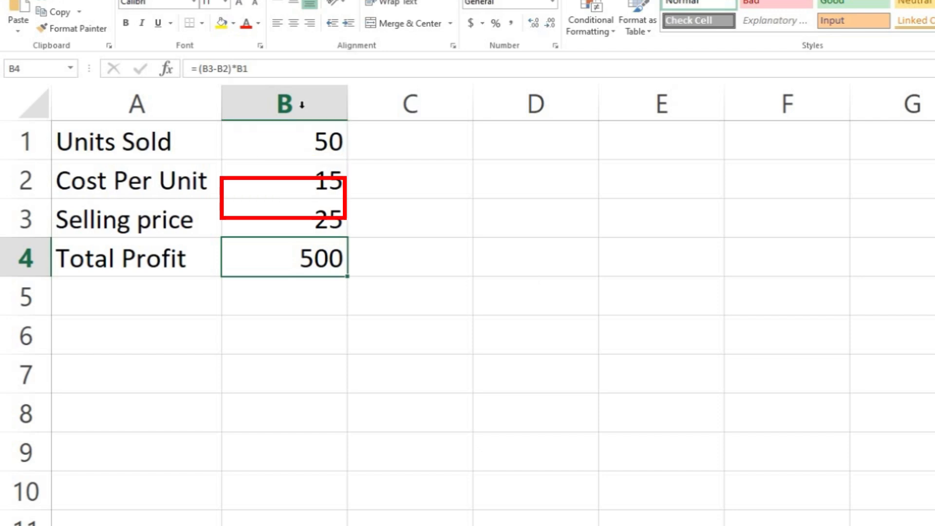
click(262, 73)
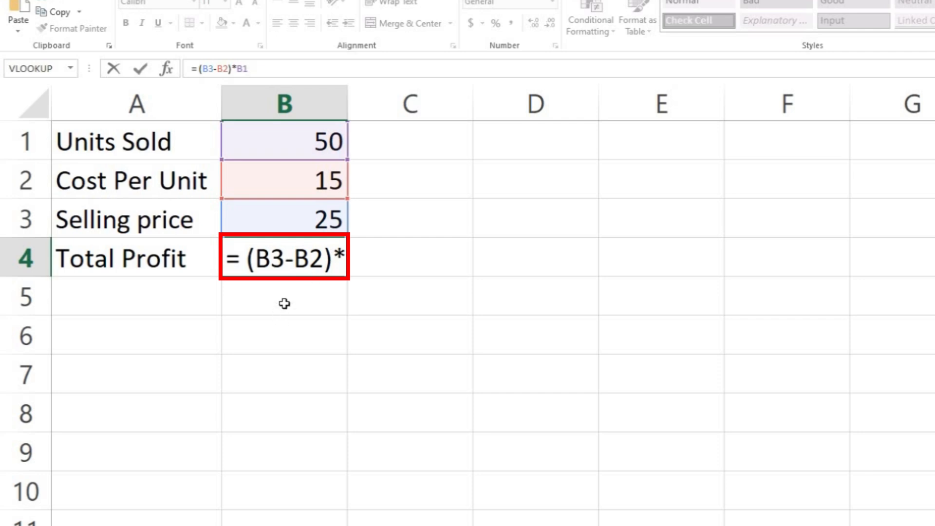
key(Return)
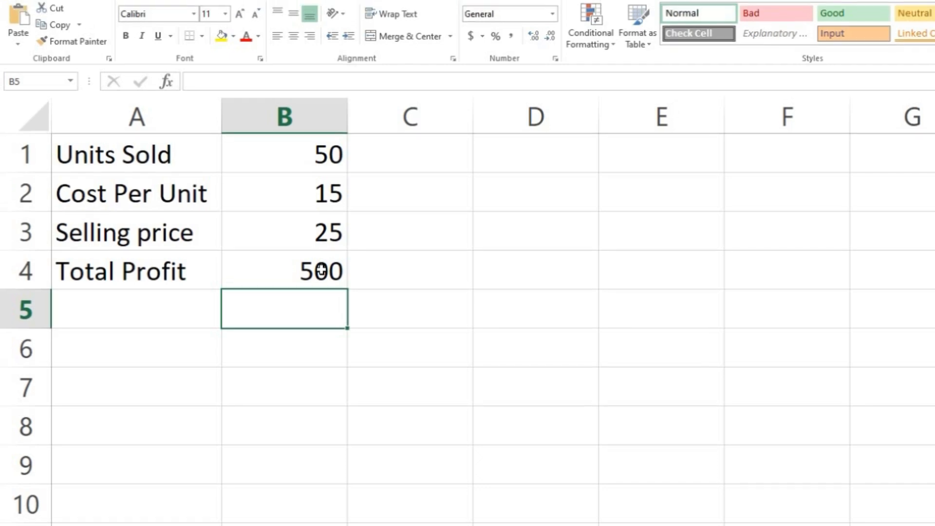
Run Goal Seek to bring Total Profit in B4 to 1000 by changing the selling price in B3, and undo the result.
click(321, 257)
click(302, 22)
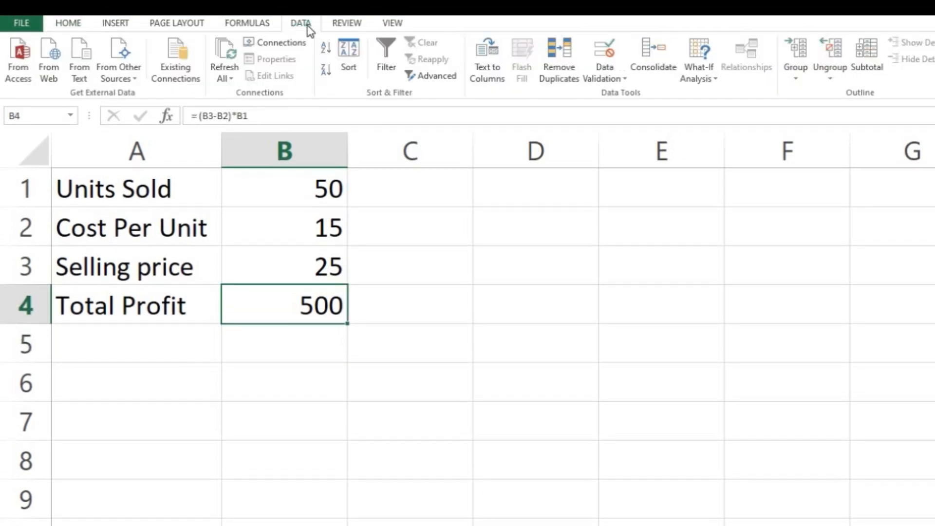
click(703, 76)
click(714, 111)
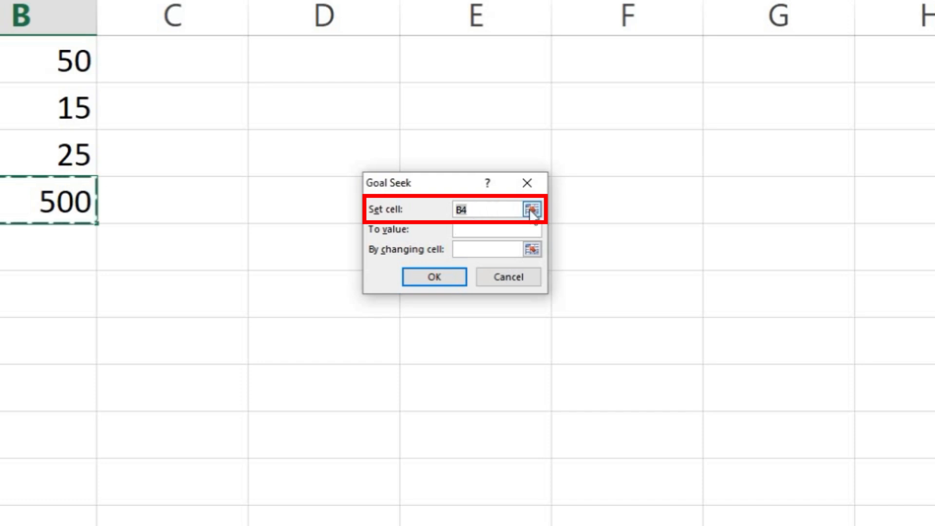
click(480, 229)
text(1000)
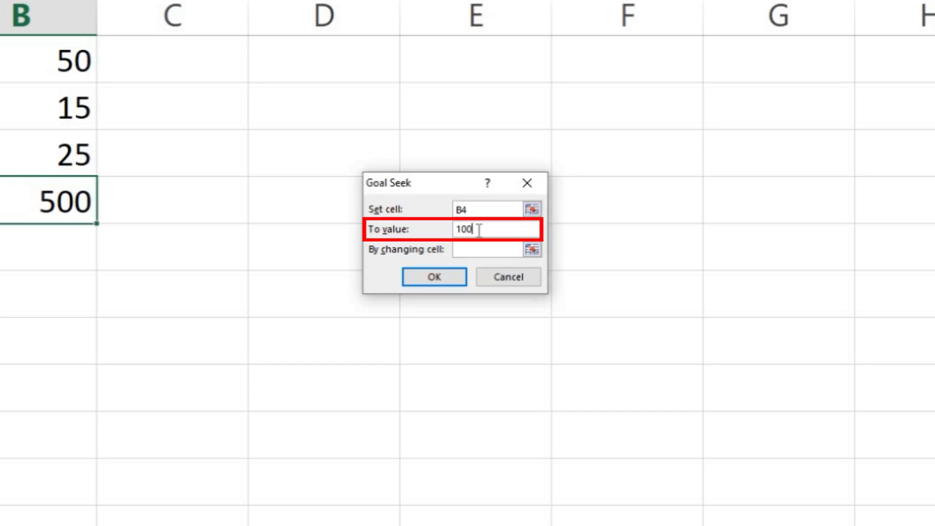
click(479, 249)
text(b3)
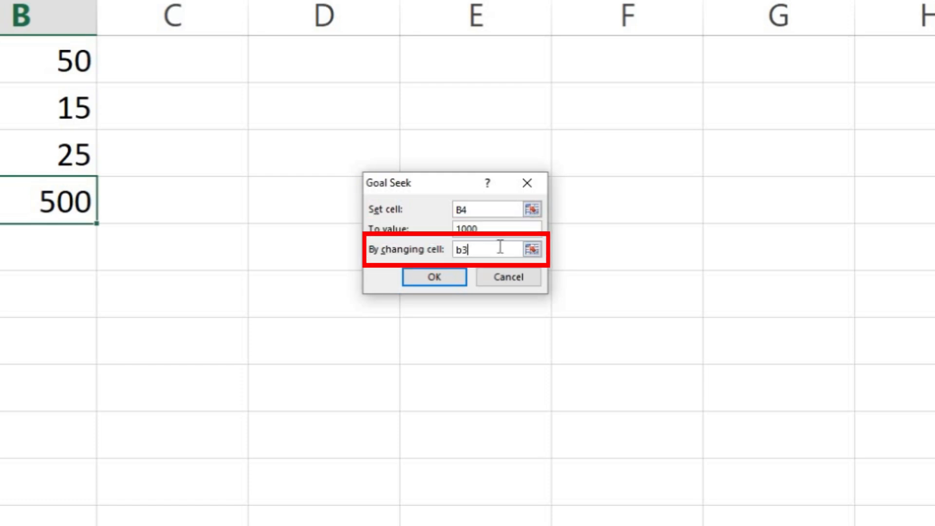
click(444, 279)
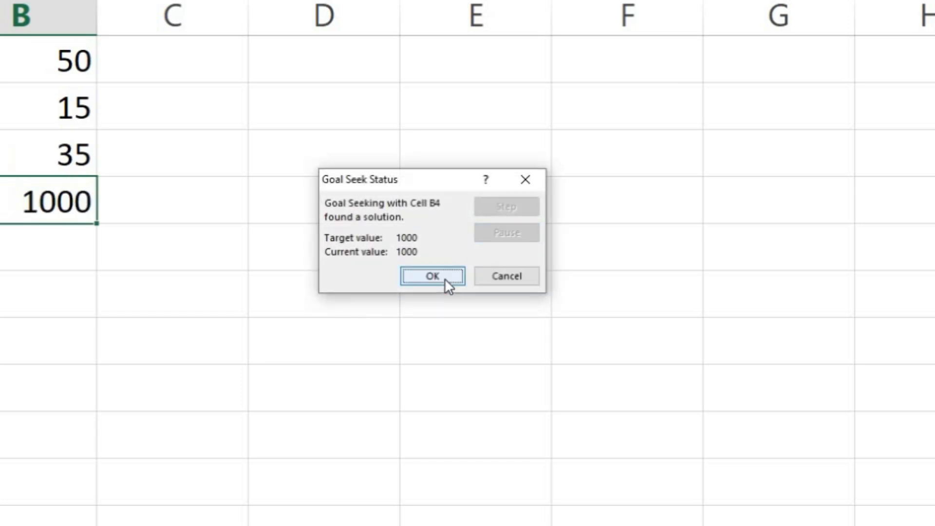
click(446, 278)
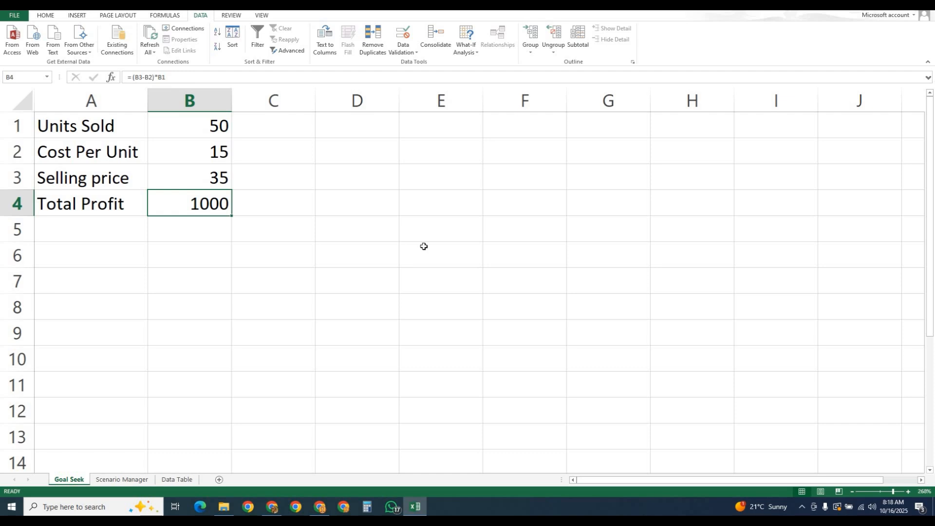
key(ctrl+z)
On the Scenario Manager sheet, examine the income and expense values and the Total Expenses and Monthly savings formulas.
click(130, 481)
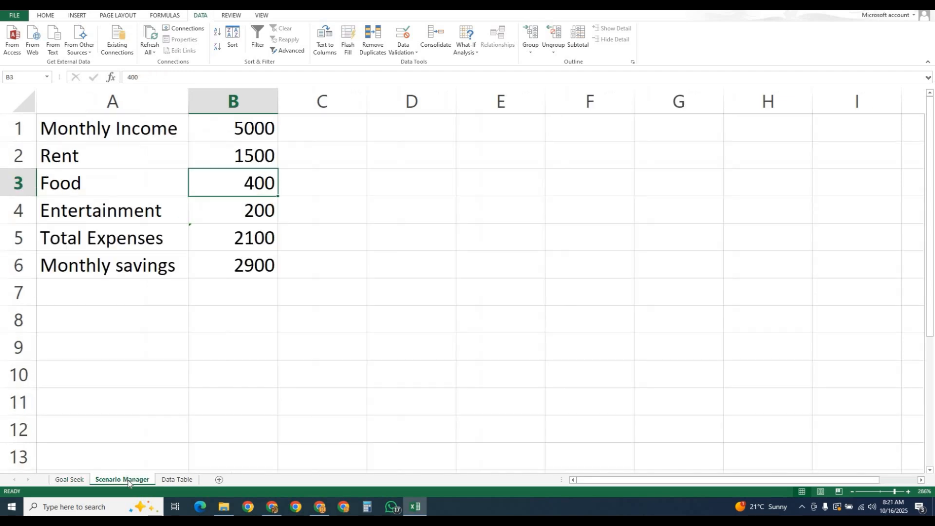
click(254, 131)
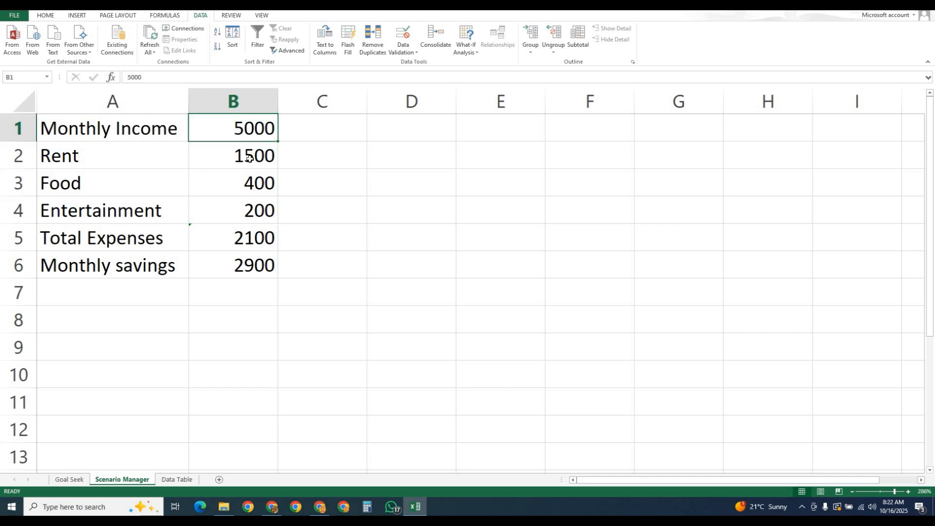
click(249, 158)
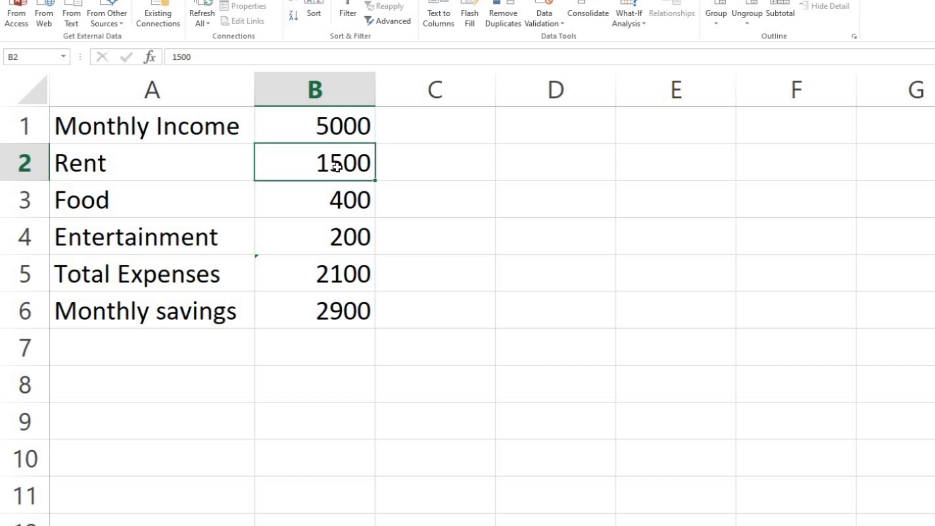
drag(336, 167, 340, 238)
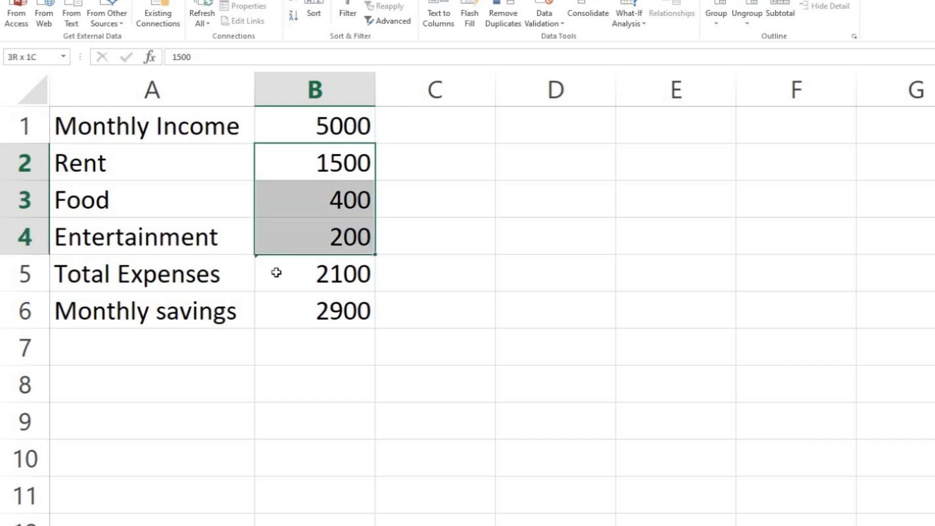
click(323, 280)
double_click(322, 279)
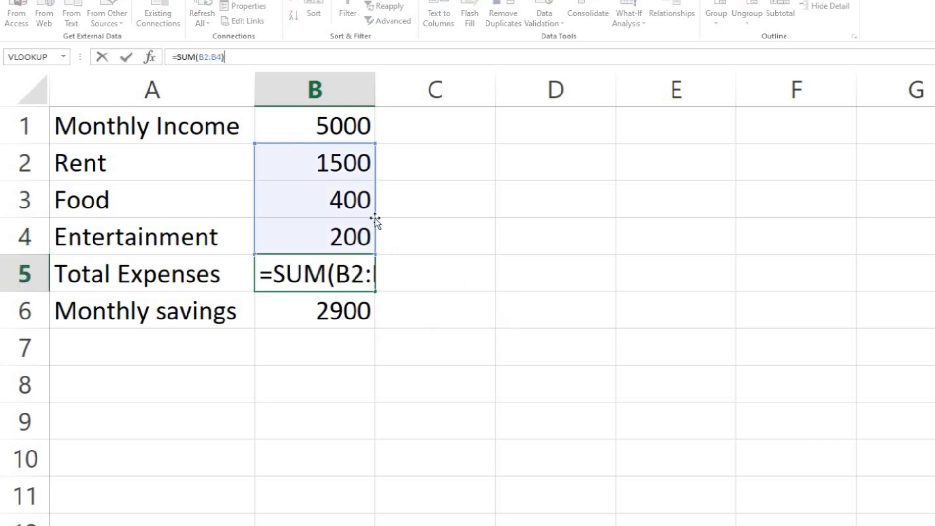
click(501, 323)
click(344, 312)
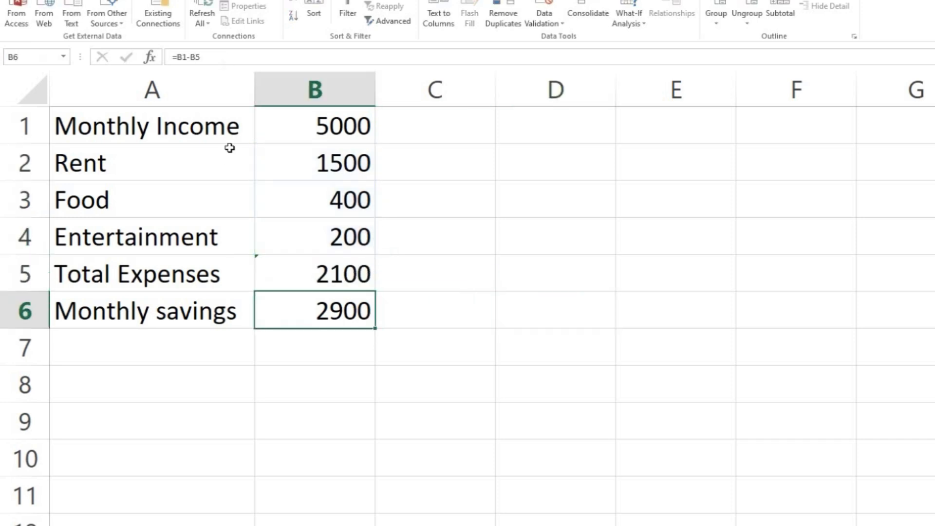
click(227, 57)
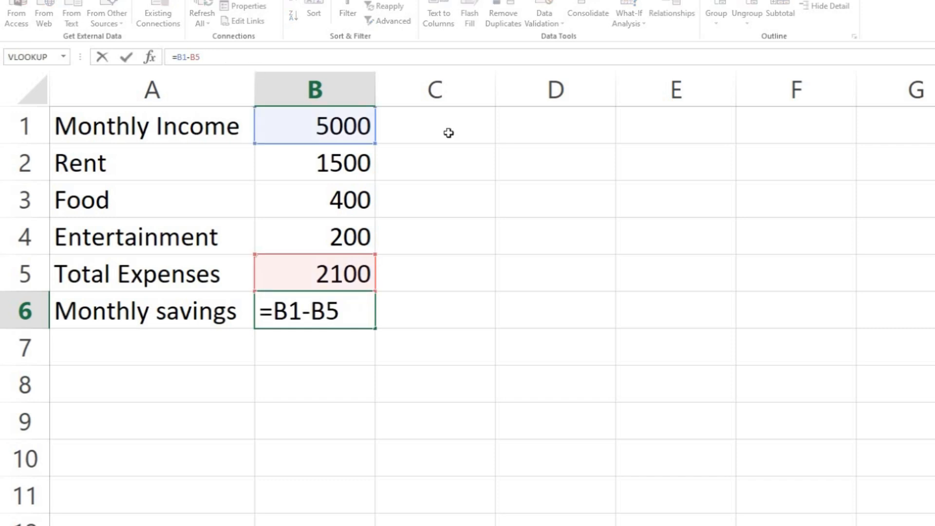
click(417, 301)
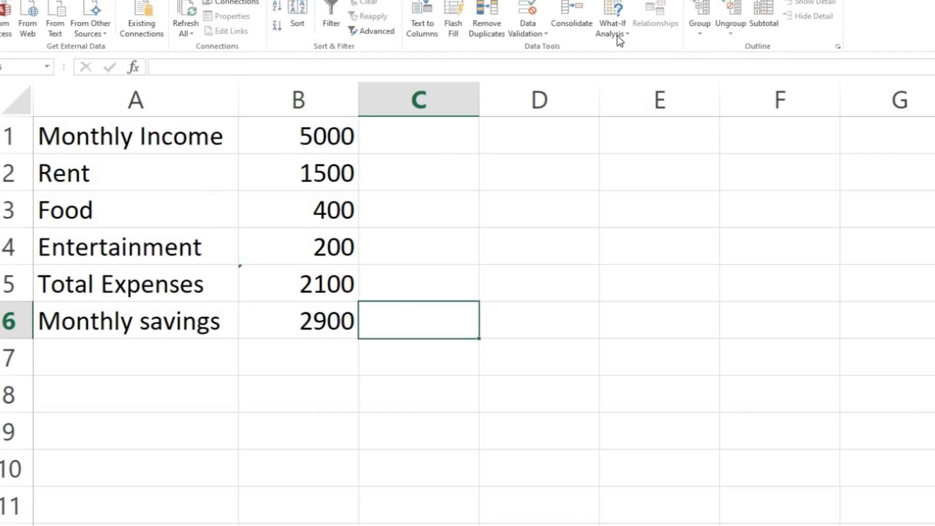
Add a scenario named "worst case" with the expense cells B2:B4 as its changing cells.
click(634, 25)
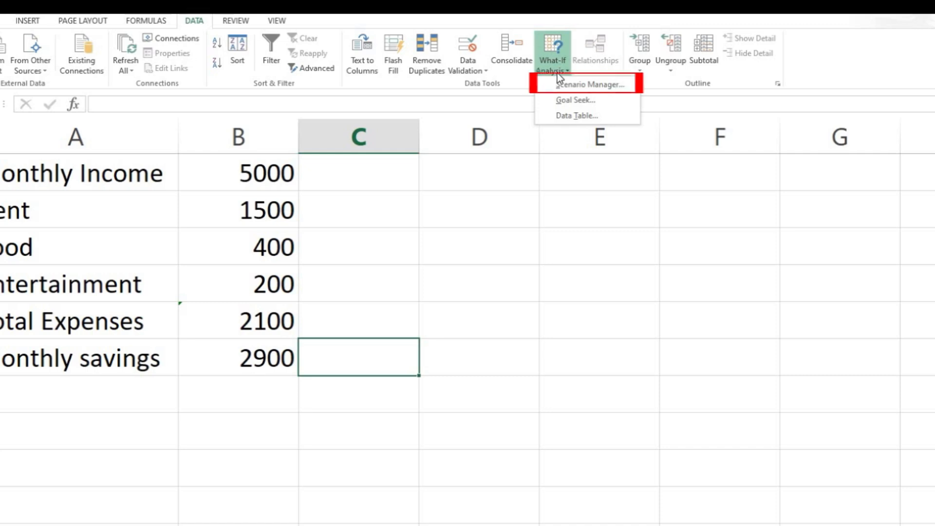
click(562, 85)
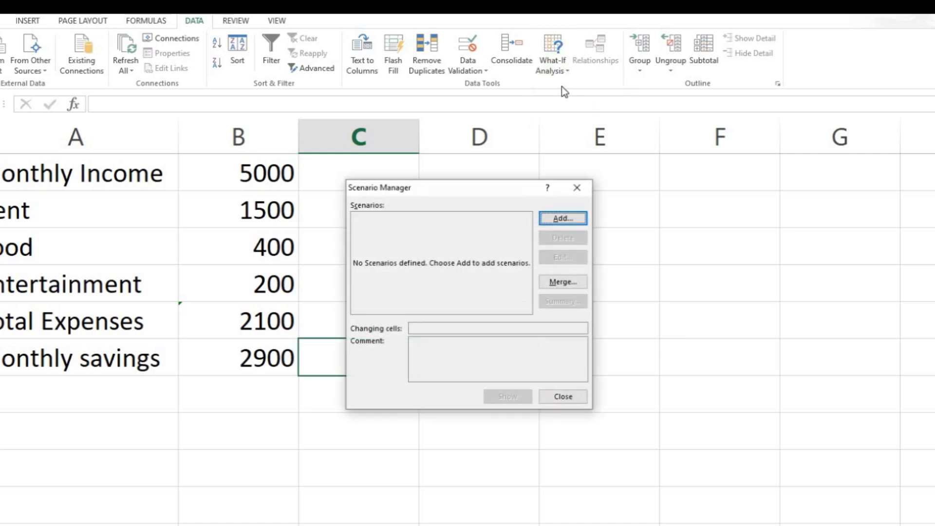
click(555, 221)
text(w)
drag(247, 211, 247, 279)
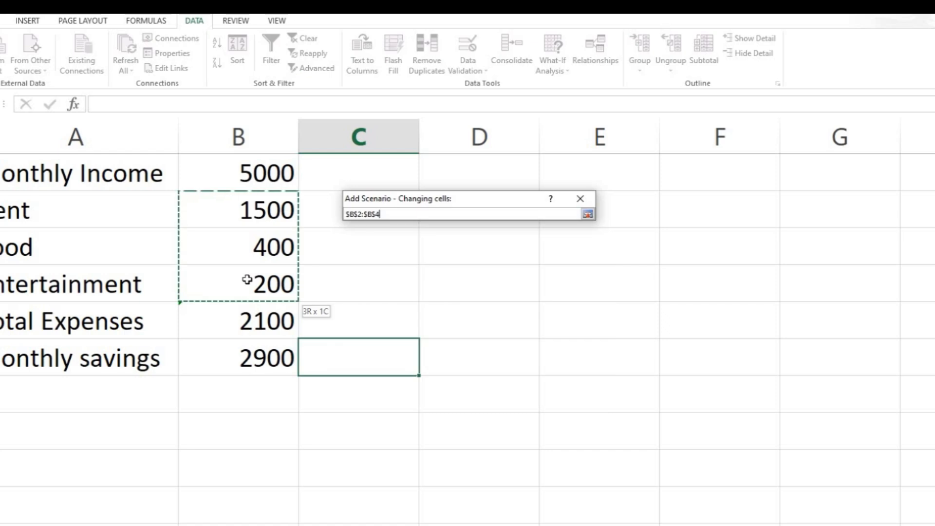
click(589, 217)
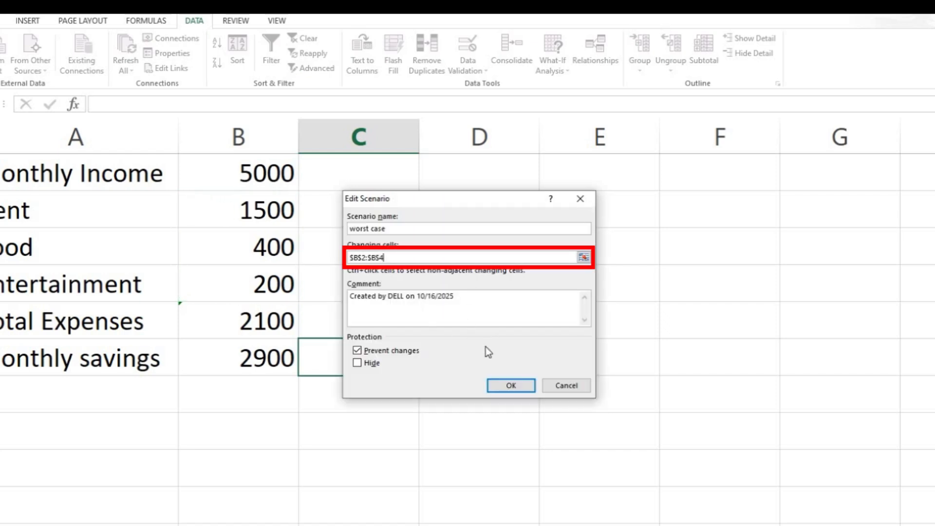
click(505, 385)
Set the worst case scenario values to 1600 for B2, 800 for B3 and 400 for B4.
text(1600)
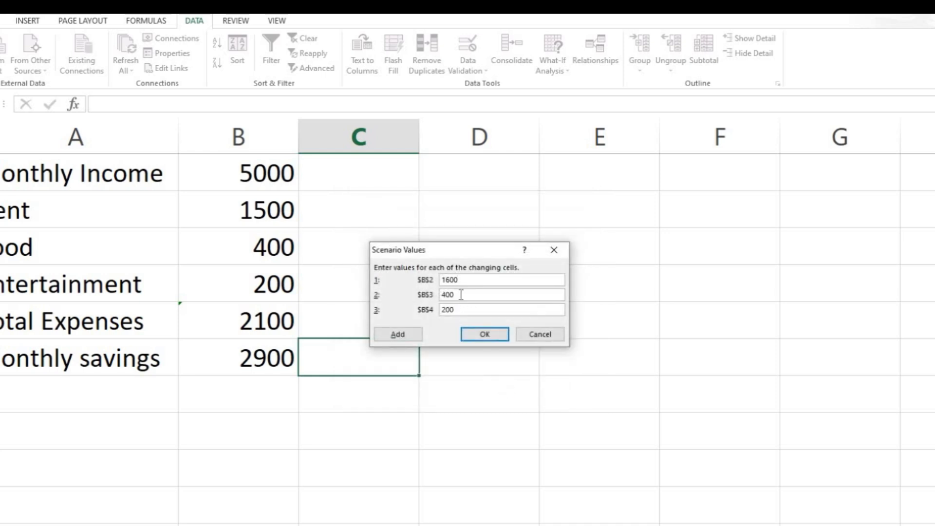
key(BackSpace)
key(BackSpace)
key(BackSpace)
text(800)
key(BackSpace)
key(BackSpace)
key(BackSpace)
text(400)
click(483, 334)
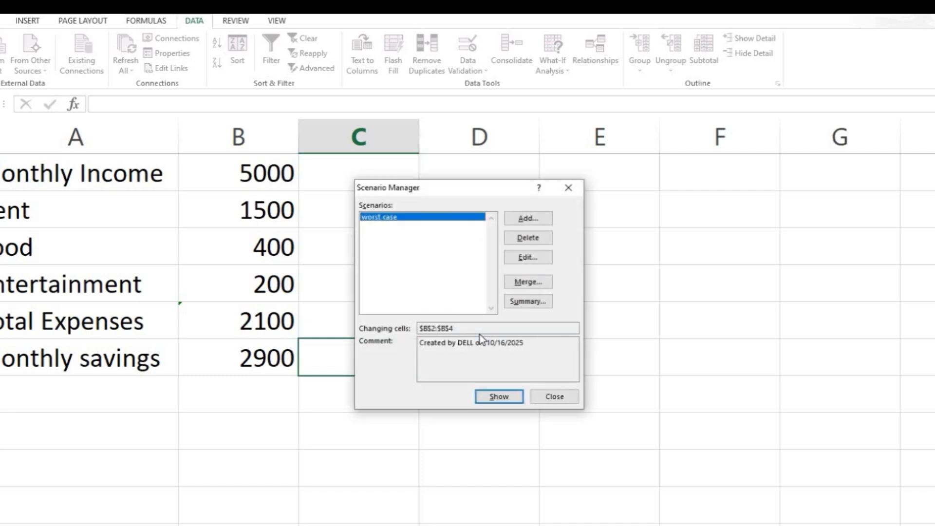
Add a "best case" scenario for B2:B4 with 1400 for B2 and 500 for B3, keeping 200 for B4.
click(528, 219)
text(best case)
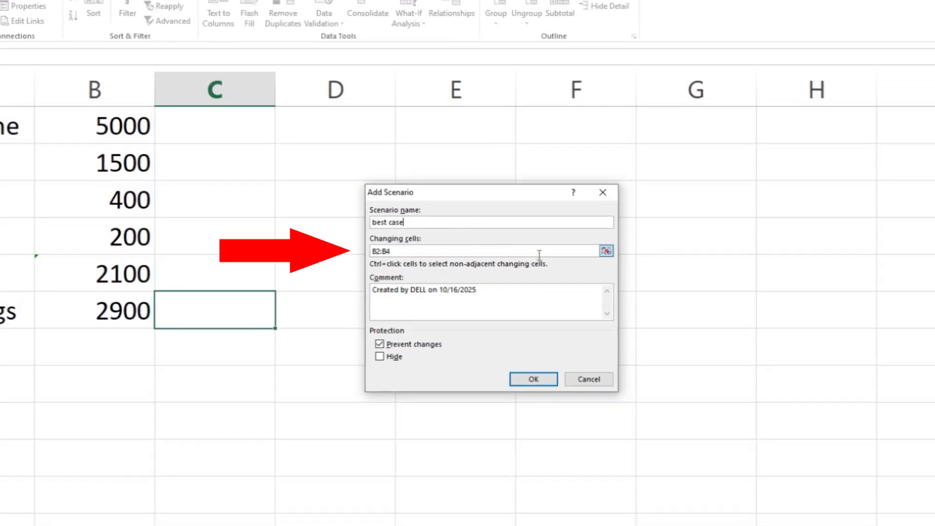
click(539, 380)
text(1400)
click(486, 286)
key(BackSpace)
key(BackSpace)
key(BackSpace)
text(300)
key(Return)
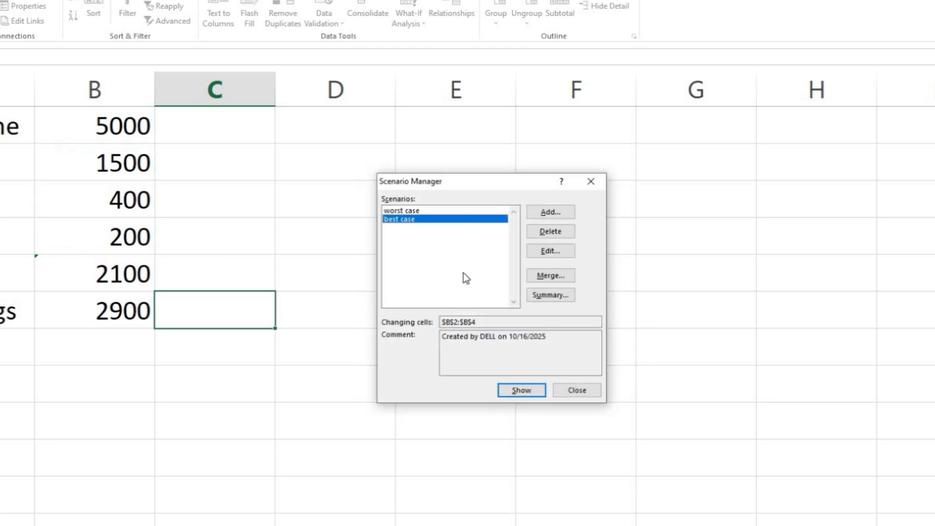
Show the worst case scenario in the budget, followed by the best case scenario.
click(419, 211)
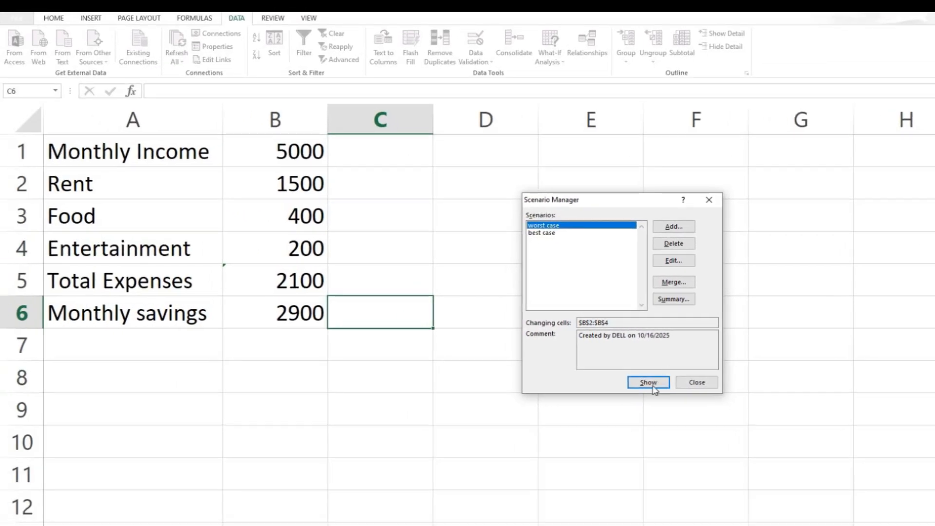
click(652, 386)
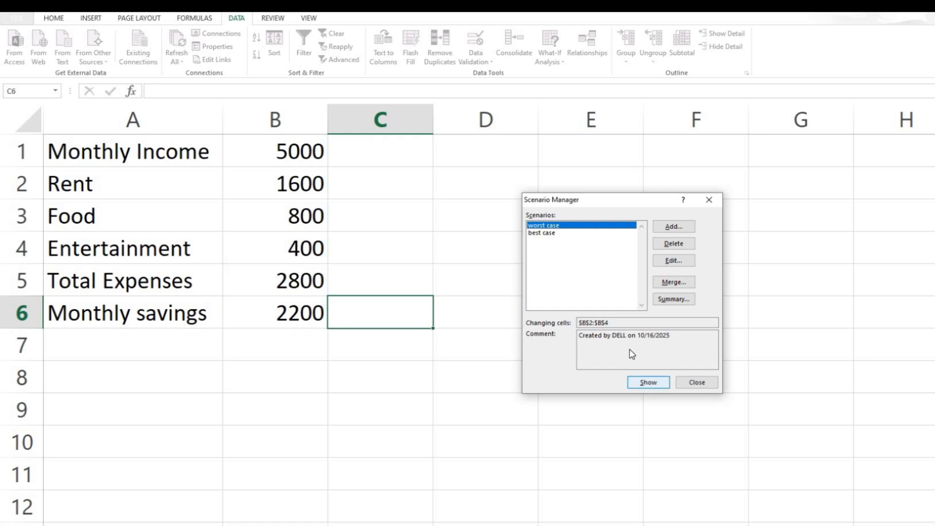
click(542, 232)
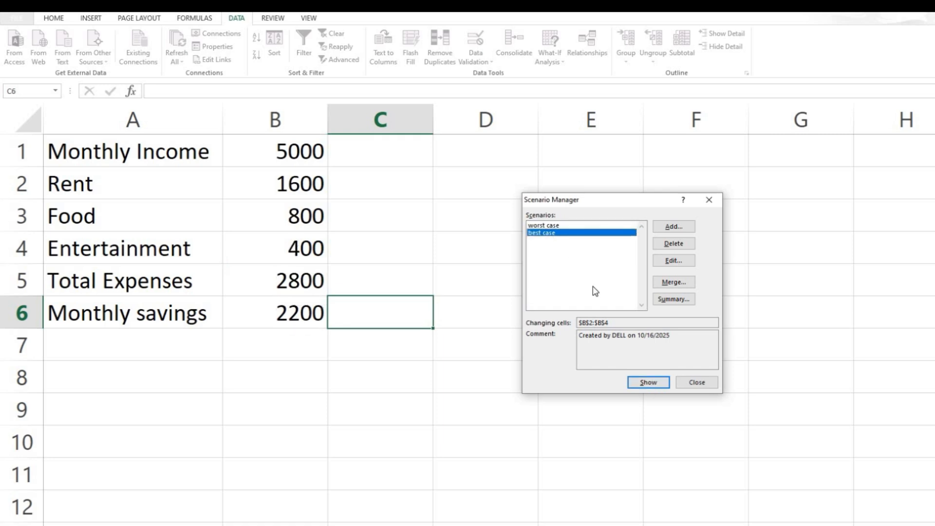
click(648, 383)
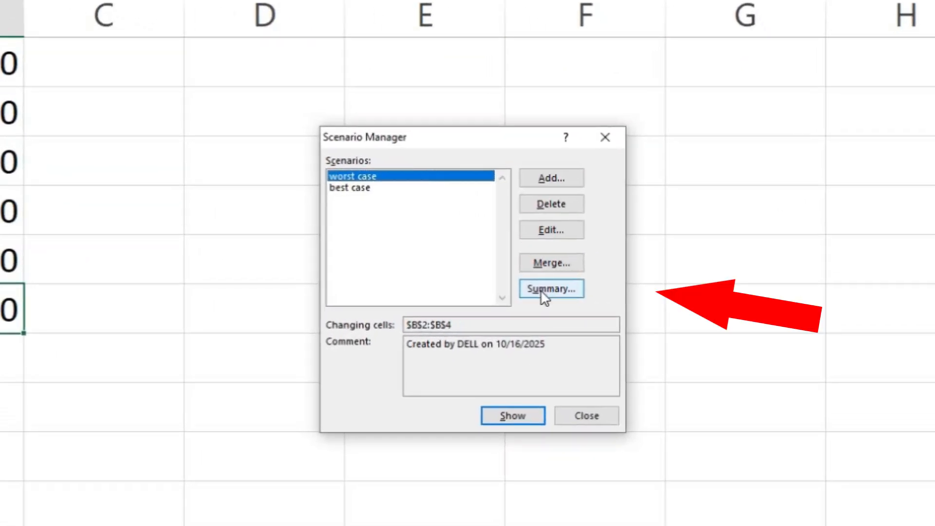
Generate a scenario summary report with Monthly savings in B6 as the result cell.
click(542, 291)
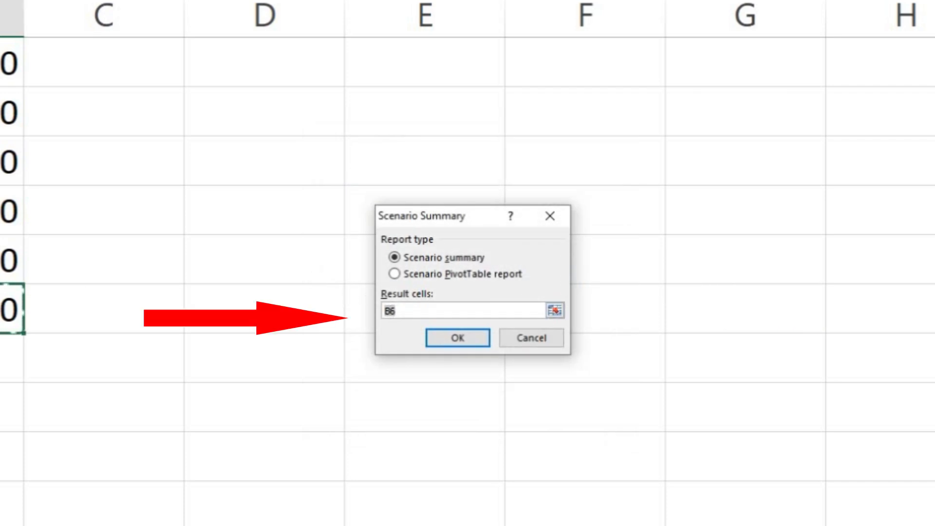
click(456, 338)
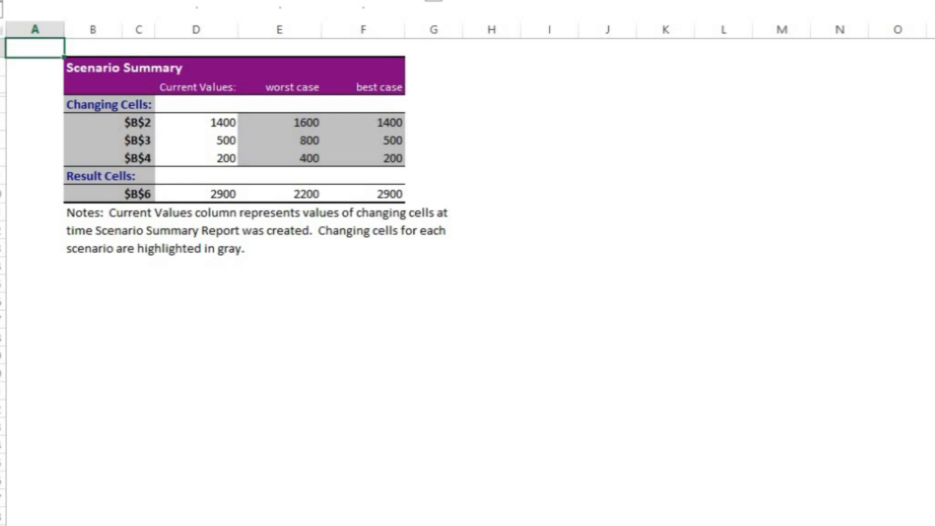
Return from the summary report to the Scenario Manager sheet and open the Data Table sheet.
click(206, 480)
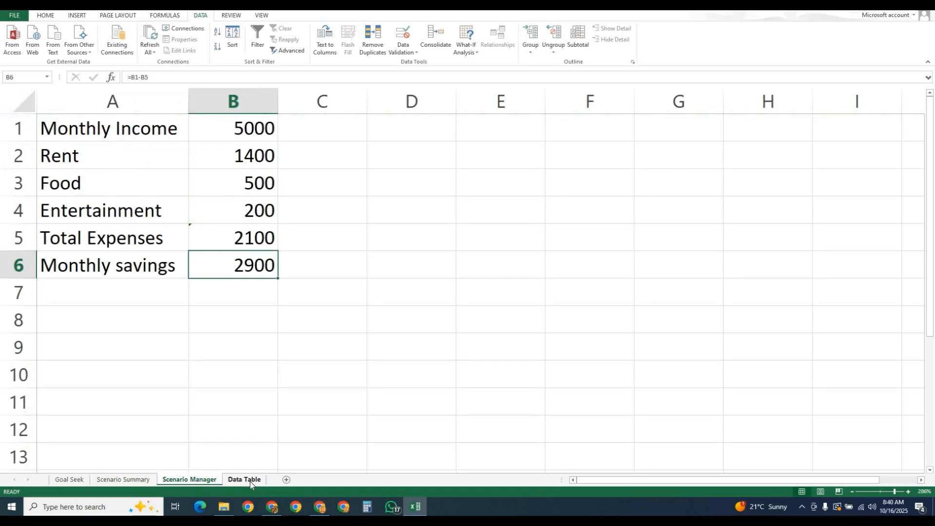
click(249, 481)
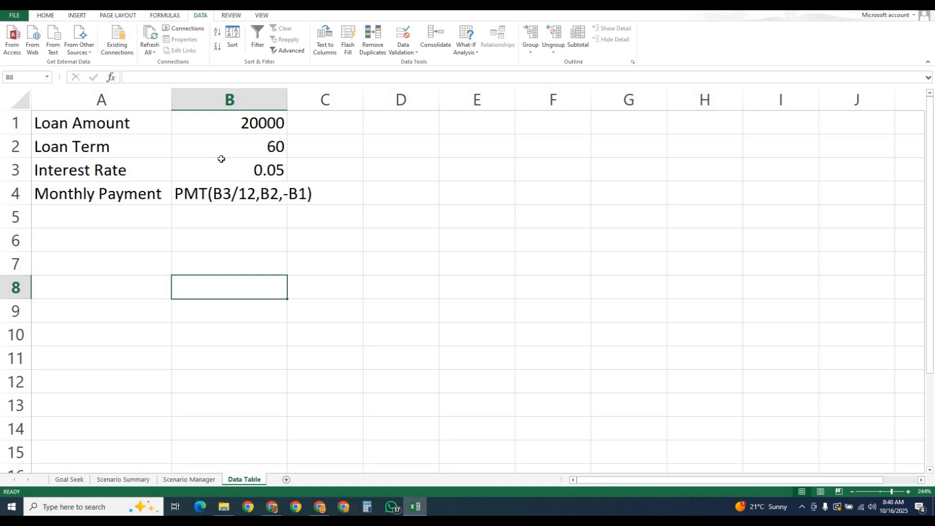
Review the loan amount and loan term labels and their values in A1:B2.
click(243, 123)
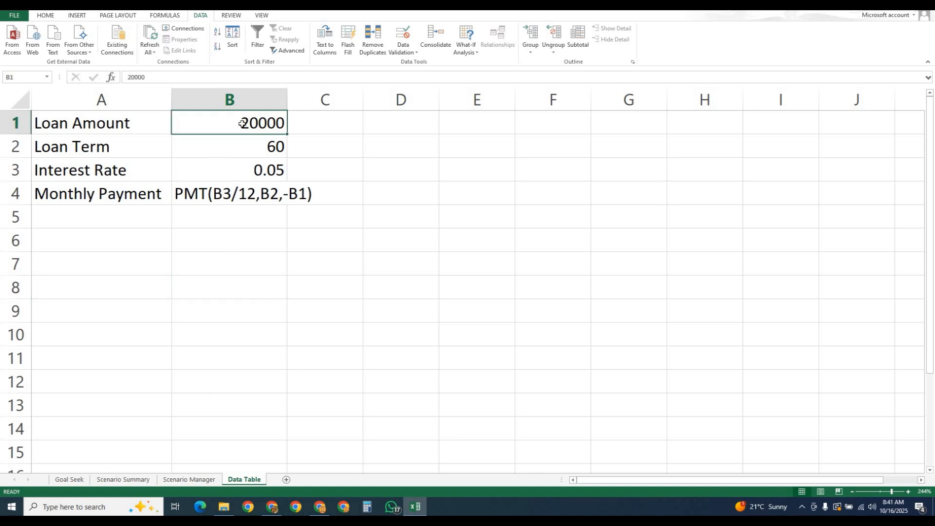
click(266, 153)
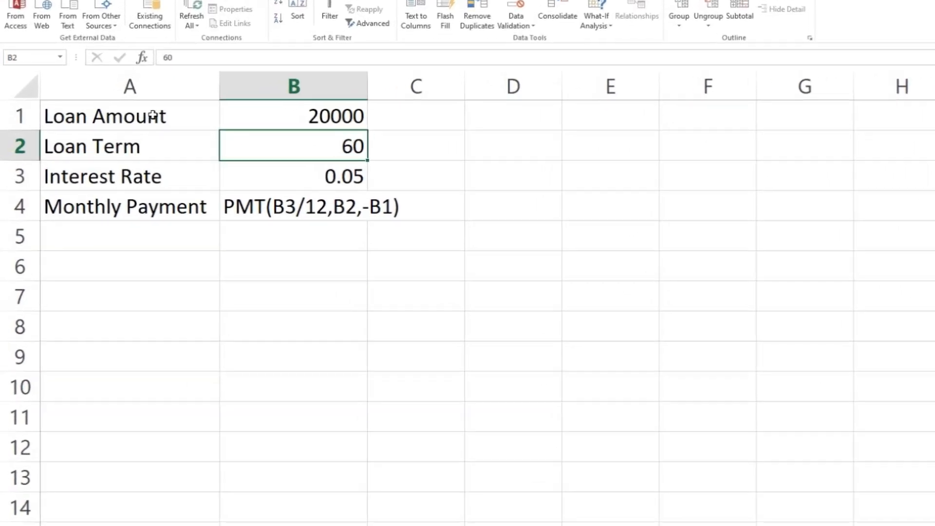
click(153, 116)
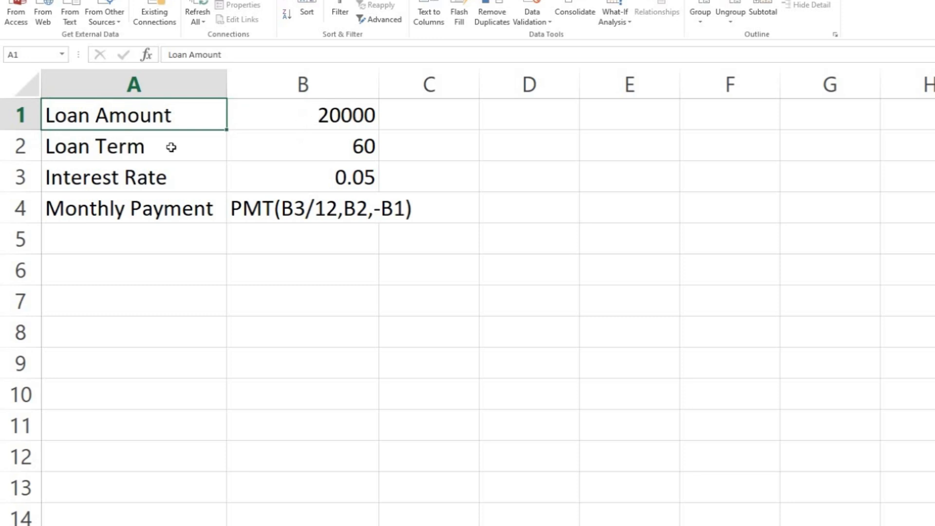
key(Right)
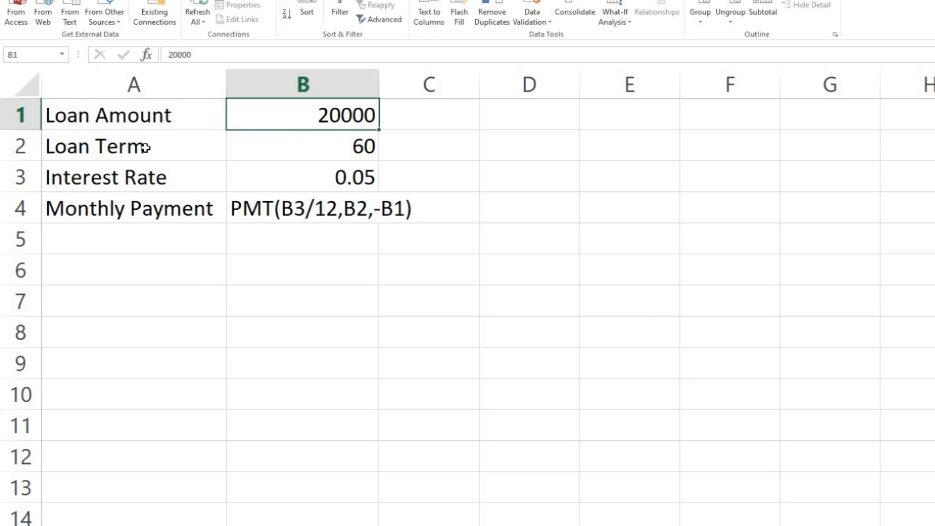
click(145, 147)
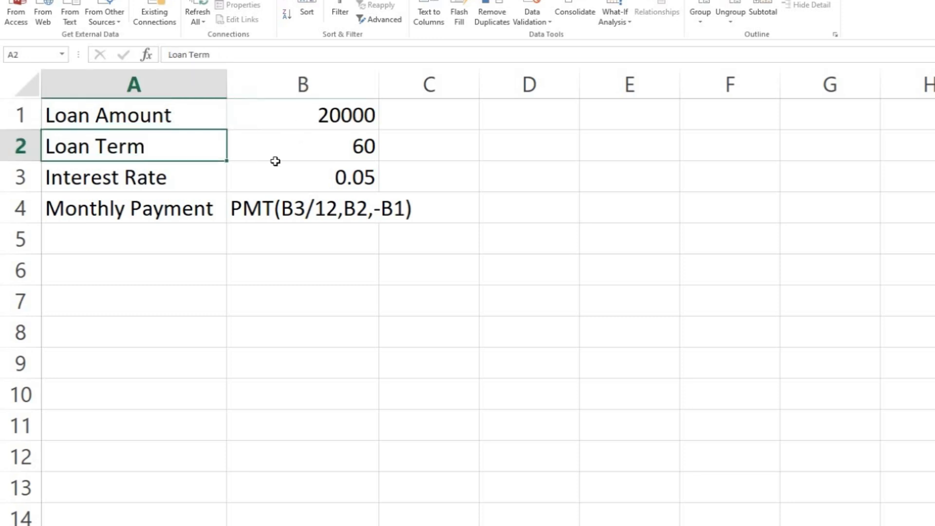
click(303, 147)
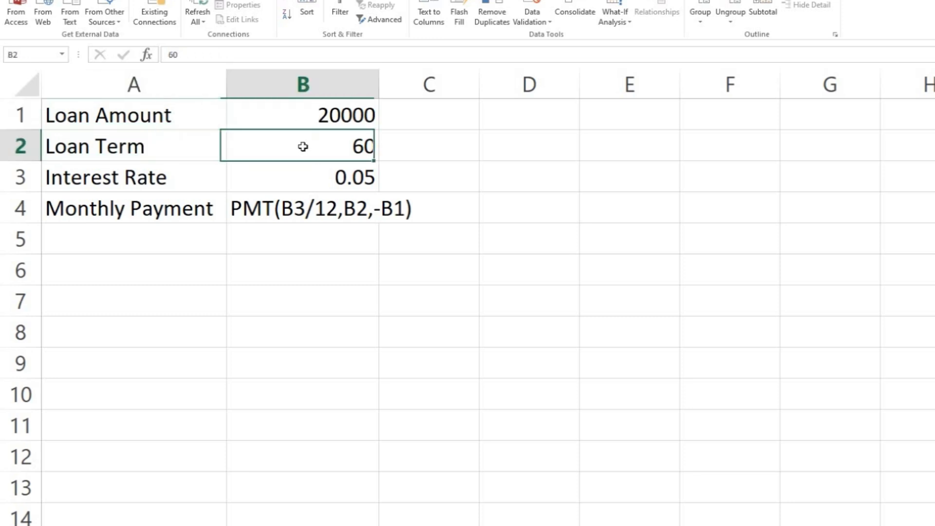
Extend the A2 label to "Loan Term per month" and make B4 calculate the payment with =PMT(B3/12,B2,-B1).
click(185, 151)
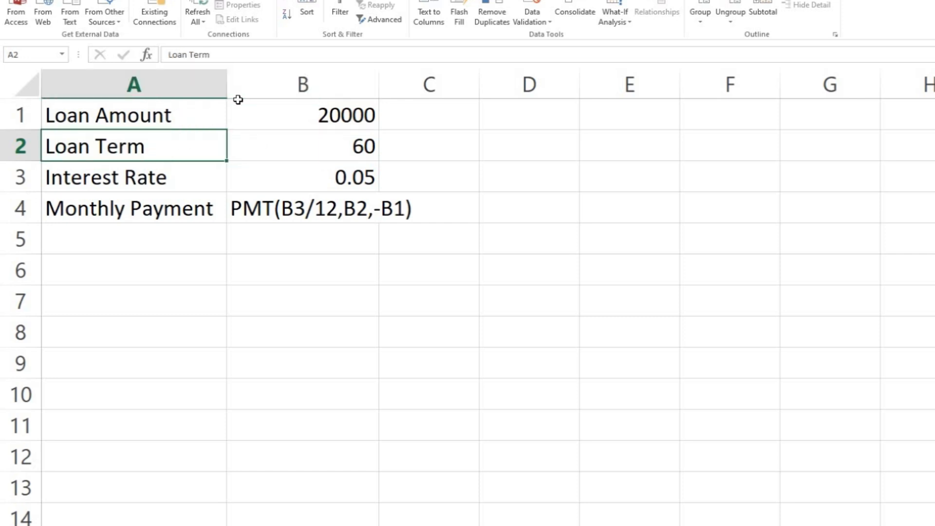
click(233, 56)
text(per month)
key(Return)
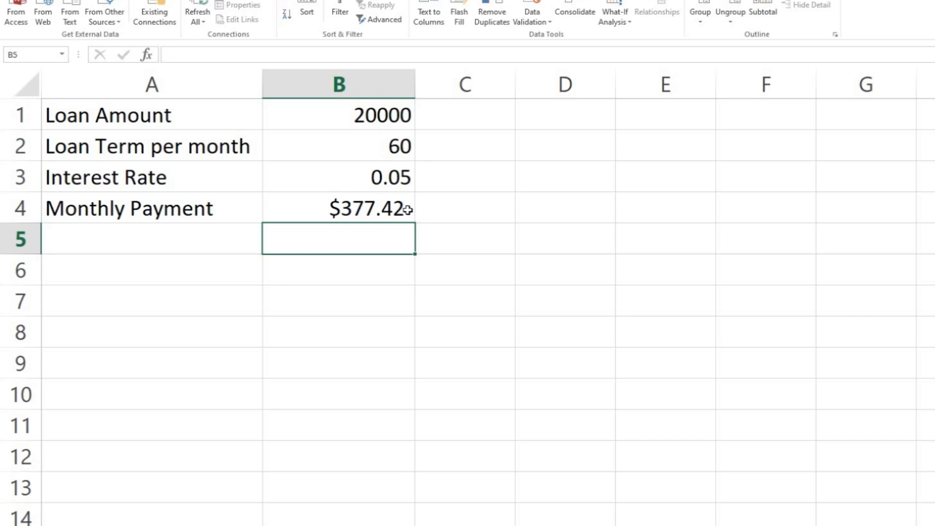
Enter the test interest rates 0.03, 0.04, 0.05 and 0.06 in cells D2 to D5.
click(524, 143)
text(.03)
click(564, 182)
text(.04)
click(564, 206)
text(.05)
click(563, 240)
text(.06)
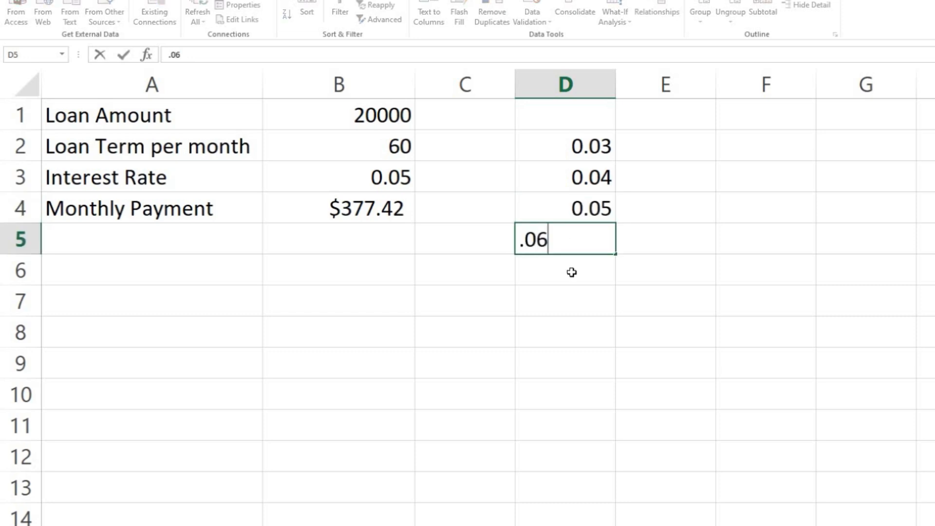
click(572, 272)
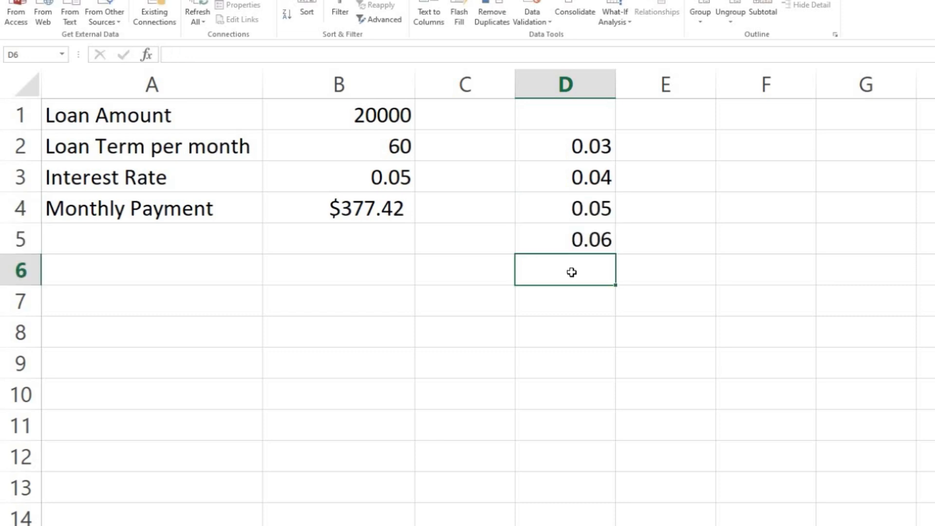
Link cell E1 to the monthly payment with the formula =B4.
click(677, 119)
text(=b4)
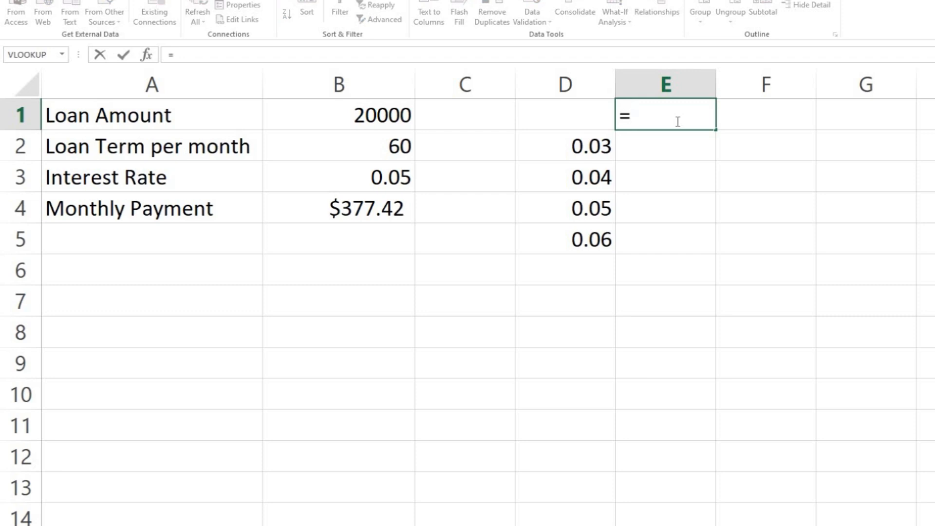
click(746, 142)
click(653, 117)
Create a one-variable data table over D1:E5 using the interest rate cell B3 as the column input cell.
drag(590, 114, 666, 247)
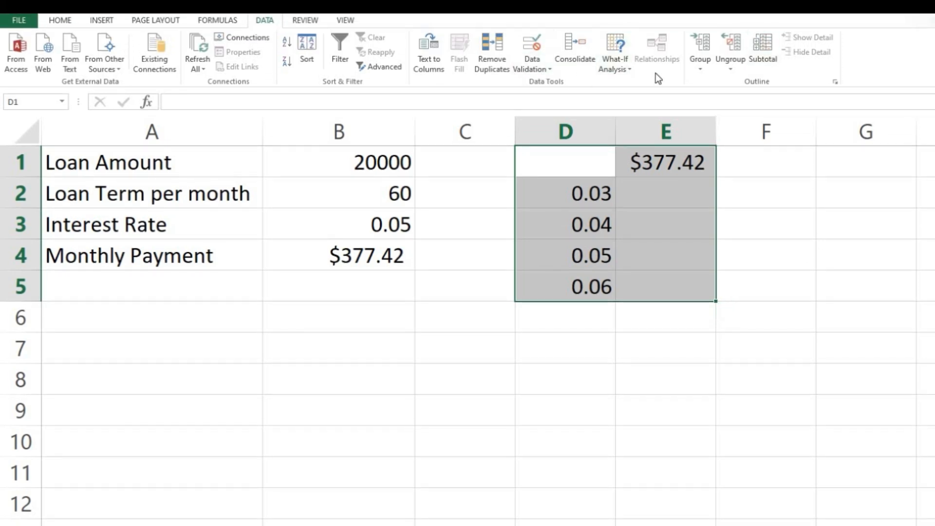
click(615, 59)
click(635, 112)
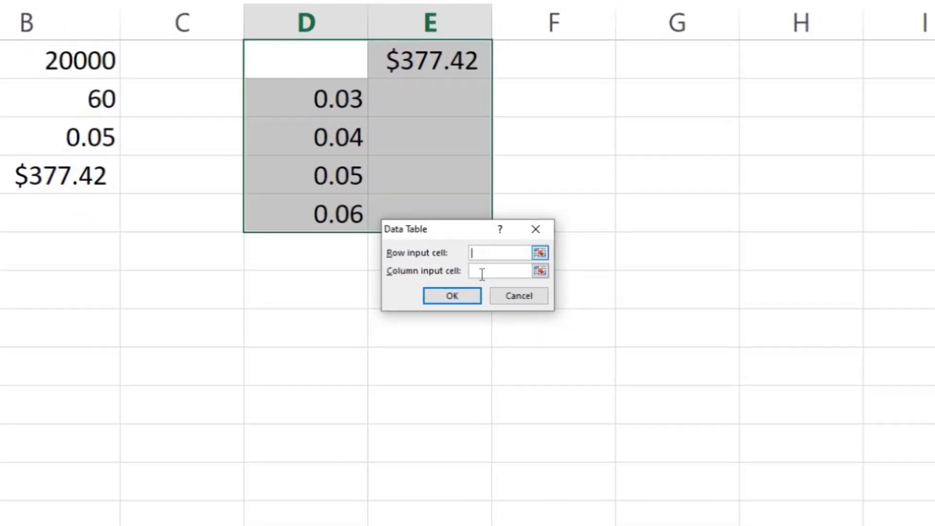
click(482, 272)
text(b3)
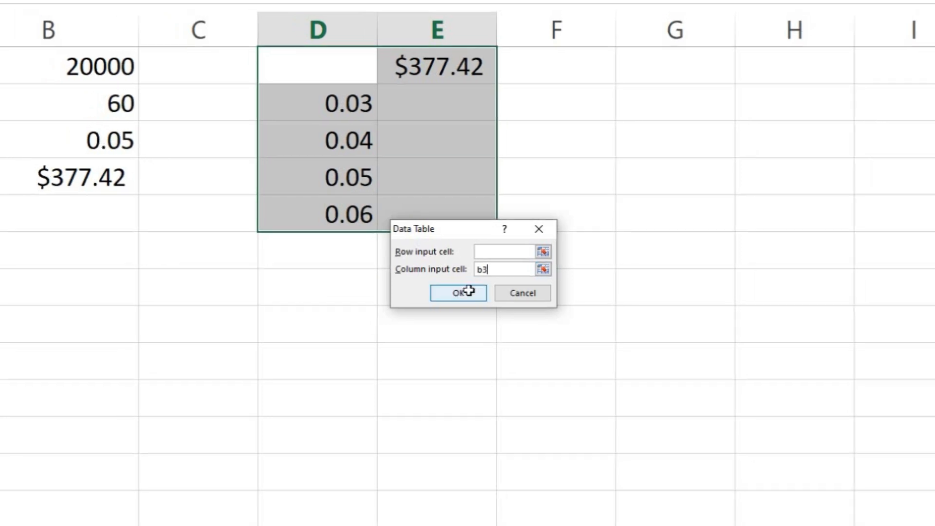
click(469, 291)
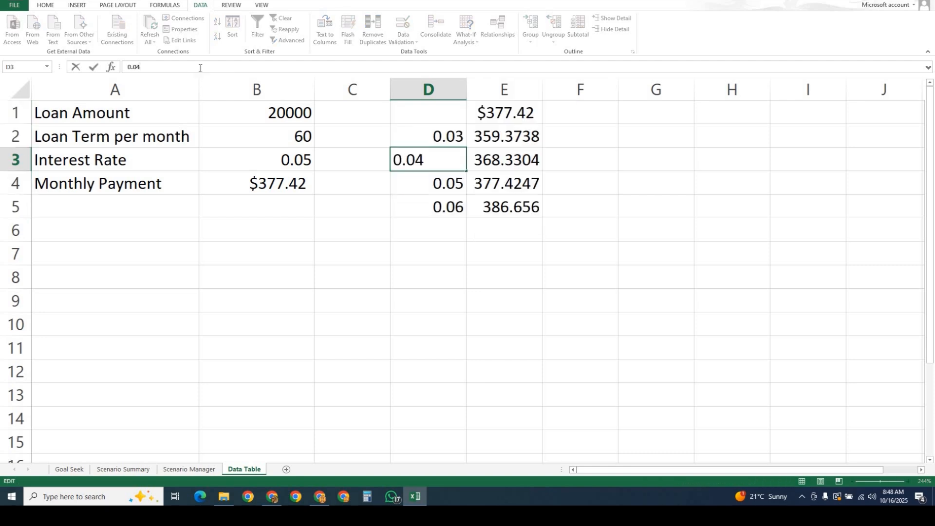
Change the test interest rate in D3 to 0.09.
key(BackSpace)
text(9)
click(453, 259)
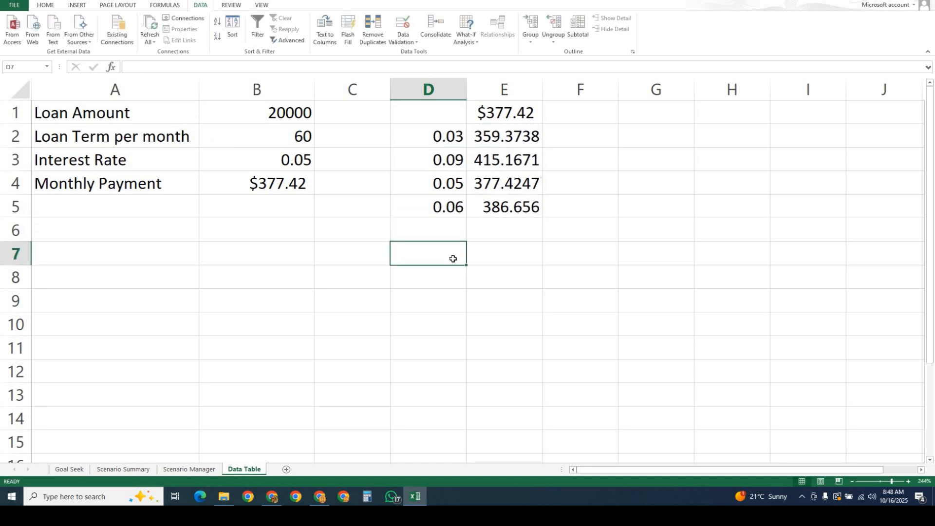